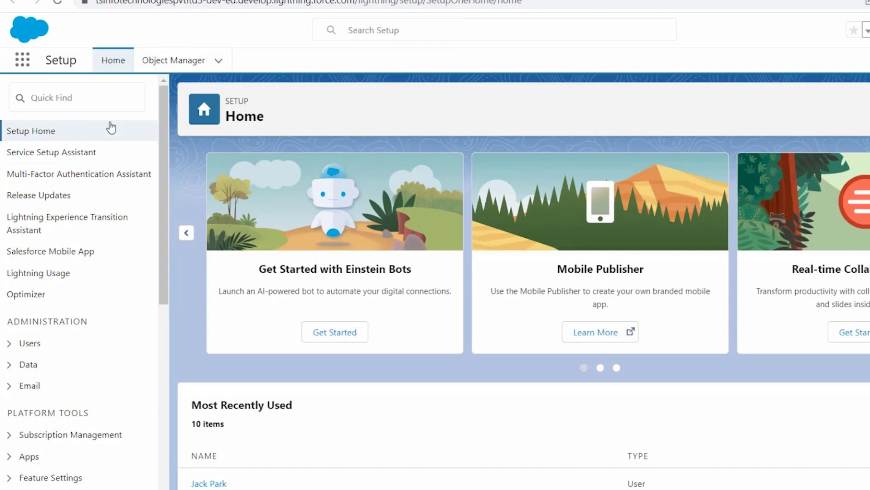
Place the cursor in the Setup Quick Find box to begin searching for profiles
click(84, 86)
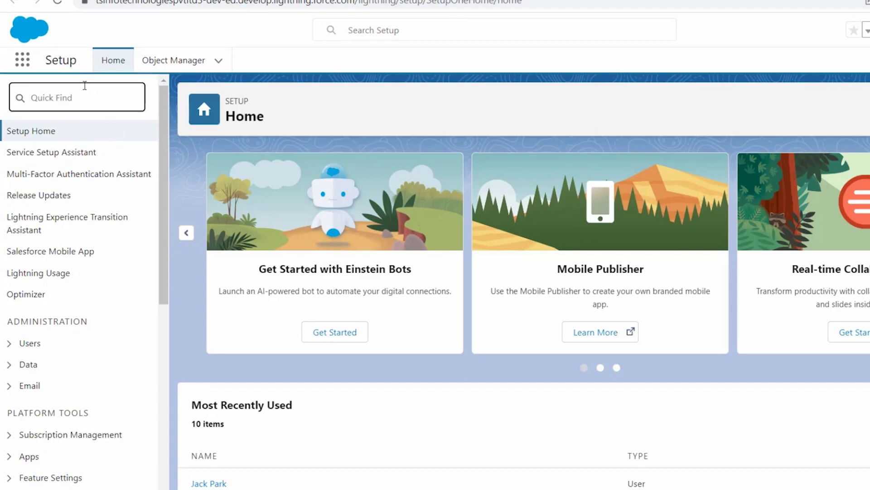
Filter Setup for 'profiles', browse the Profiles list, and clone Customer Community Login User
text(profiles)
click(51, 153)
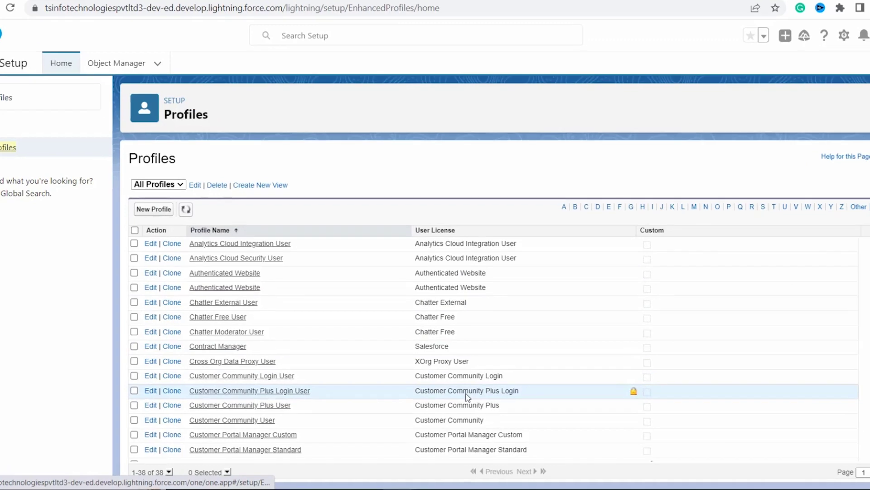
scroll(467, 397, down, 1)
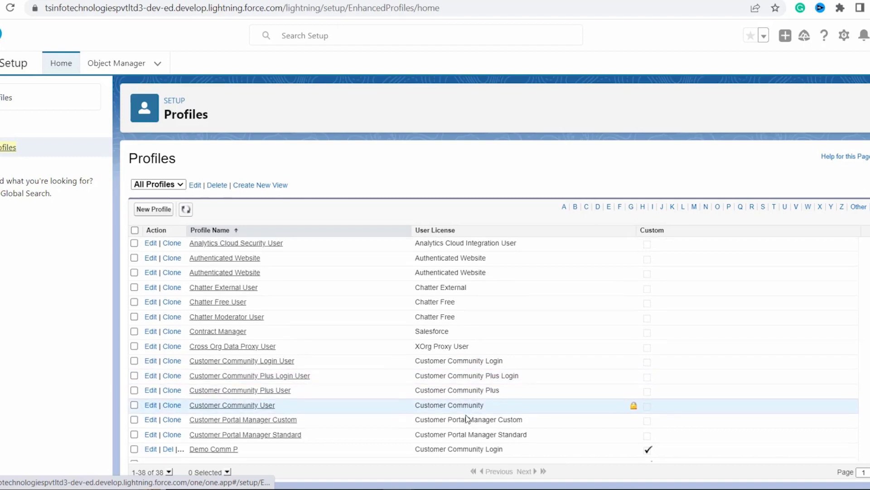
scroll(467, 362, down, 1)
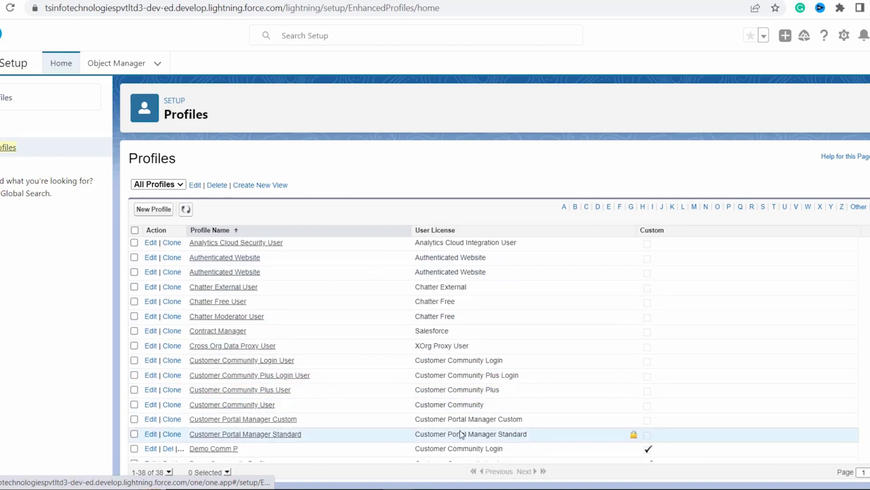
scroll(460, 411, down, 1)
scroll(460, 411, down, 1)
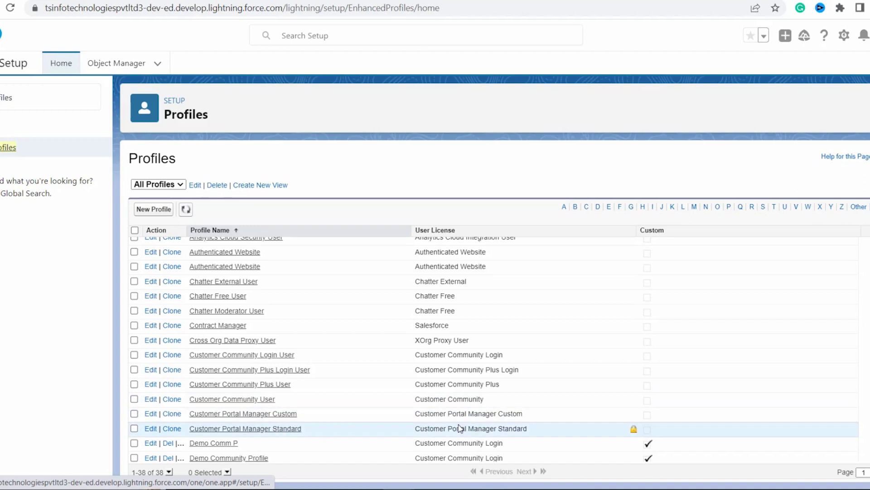
scroll(459, 428, down, 1)
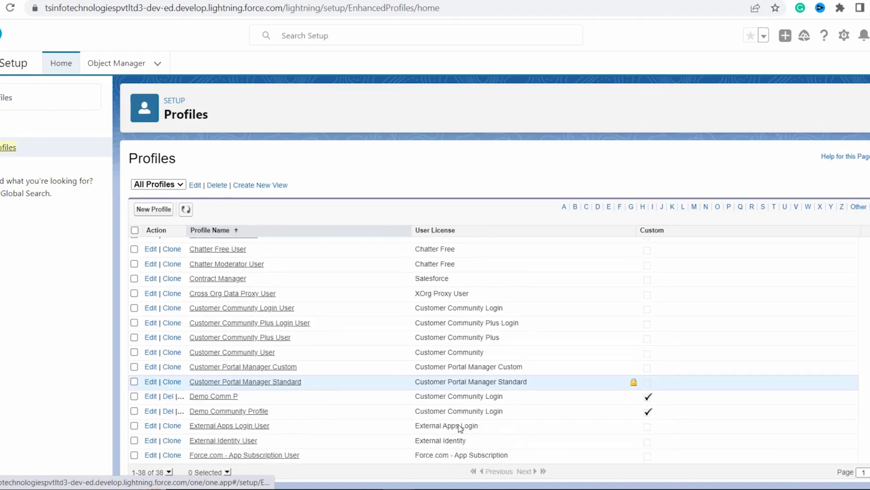
scroll(460, 428, up, 2)
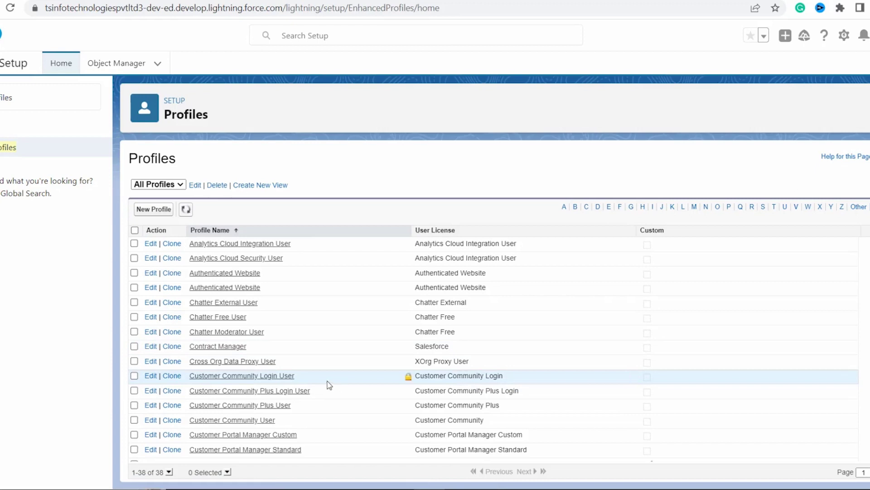
click(175, 378)
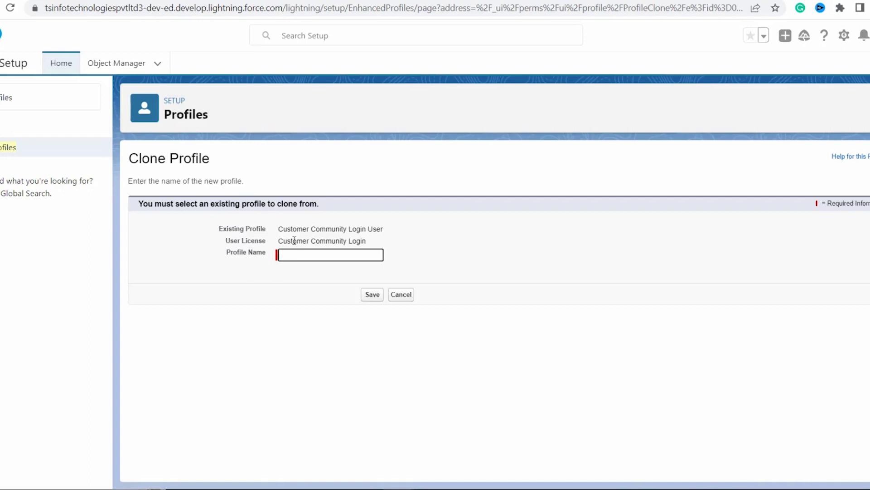
Name the Customer Community Login User clone 'Customer Help' and save it
text(V)
key(BackSpace)
text(Customer Help)
click(371, 298)
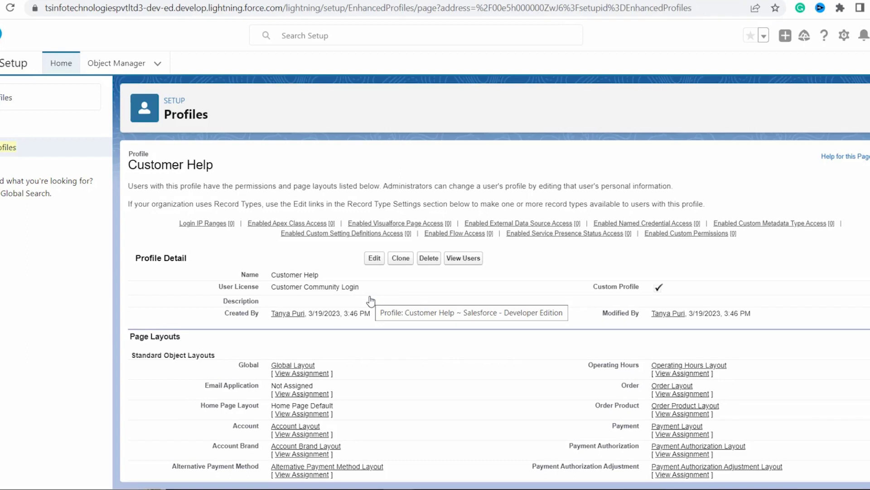
Edit the Customer Help profile, review its tab settings and permissions, and save it
click(374, 257)
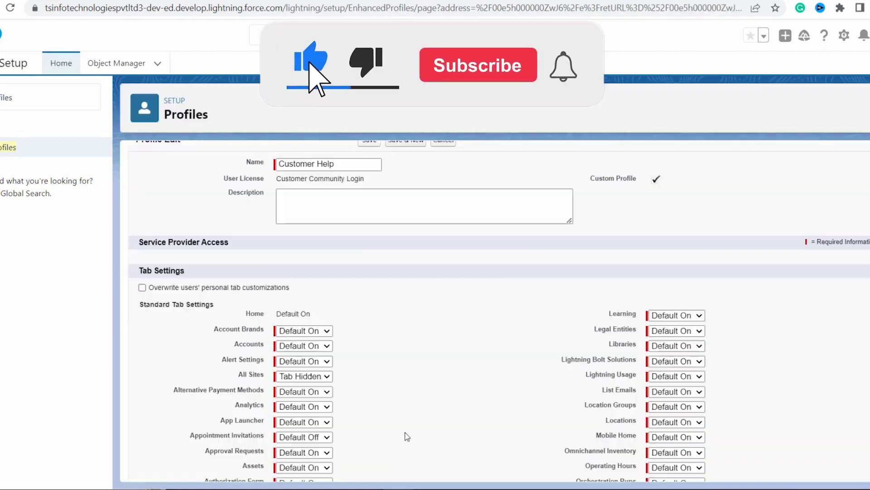
scroll(407, 436, down, 10)
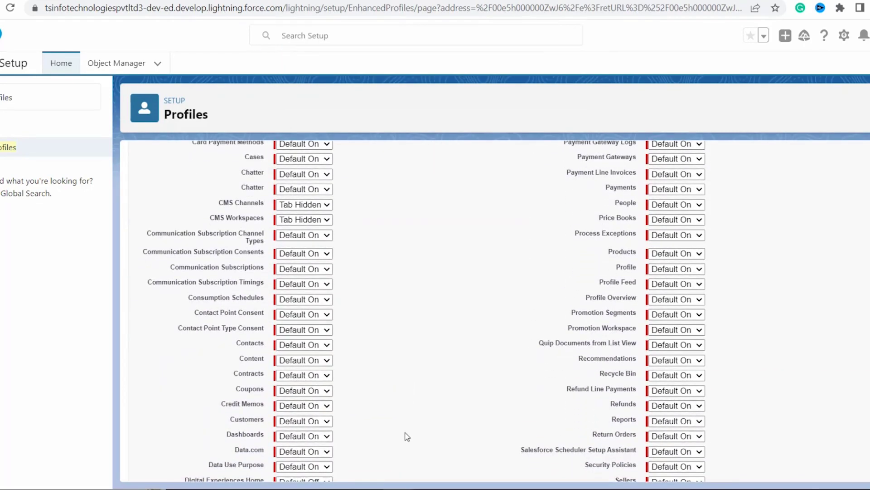
scroll(408, 436, down, 10)
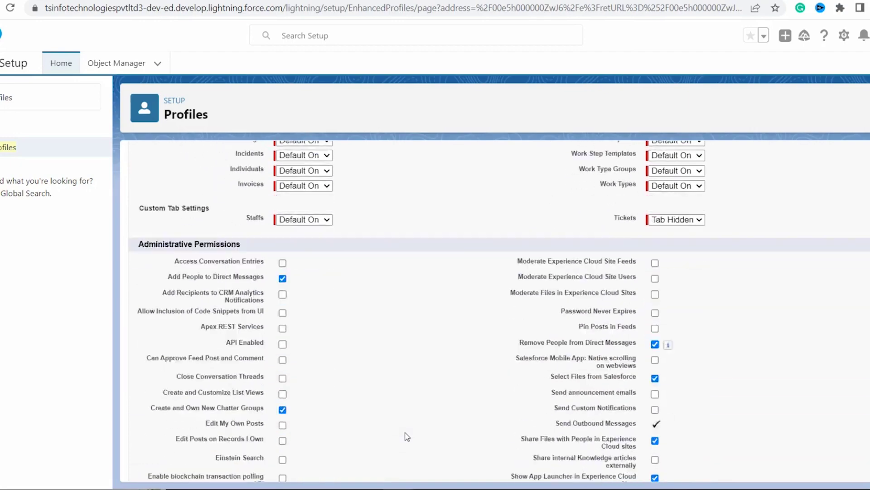
scroll(408, 436, down, 15)
scroll(407, 436, down, 15)
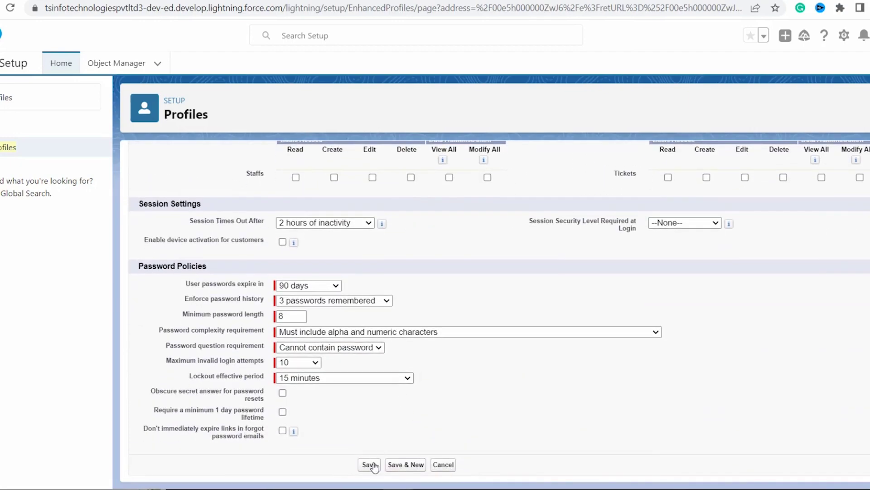
click(370, 464)
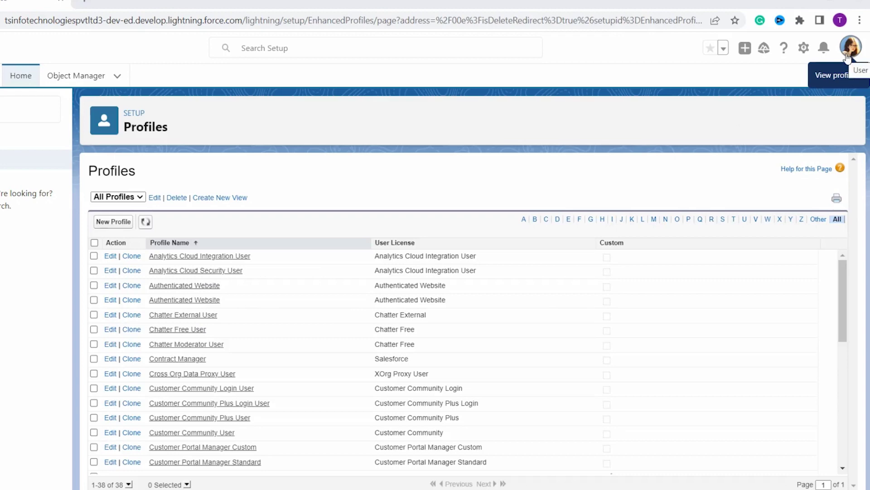
Switch from Lightning Experience to Salesforce Classic using the user avatar menu
click(847, 54)
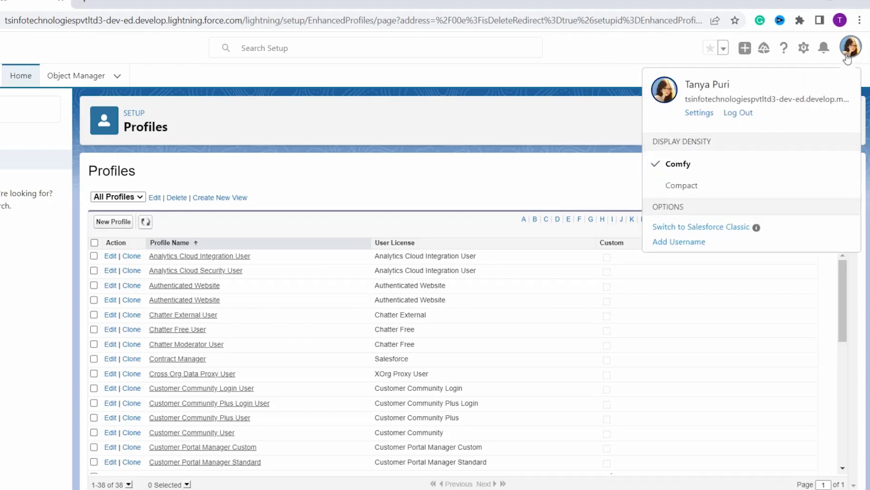
click(738, 230)
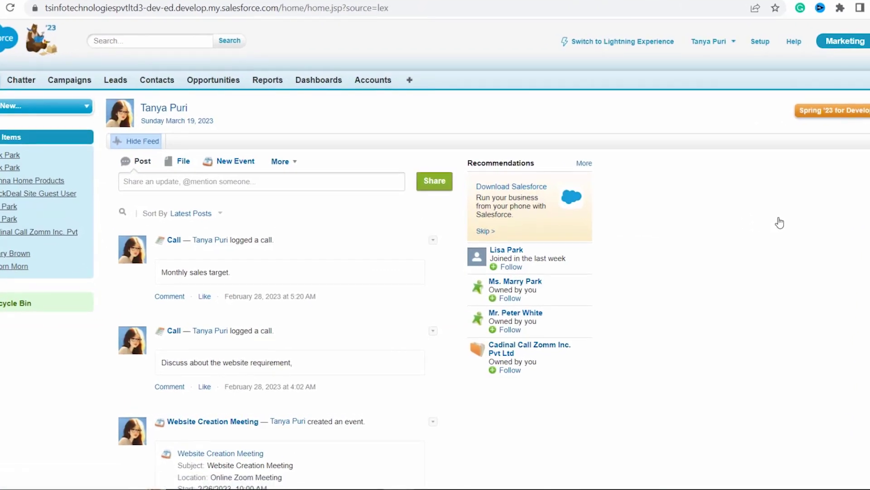
In Classic Setup, expand Manage Users and open the Profiles list
click(761, 42)
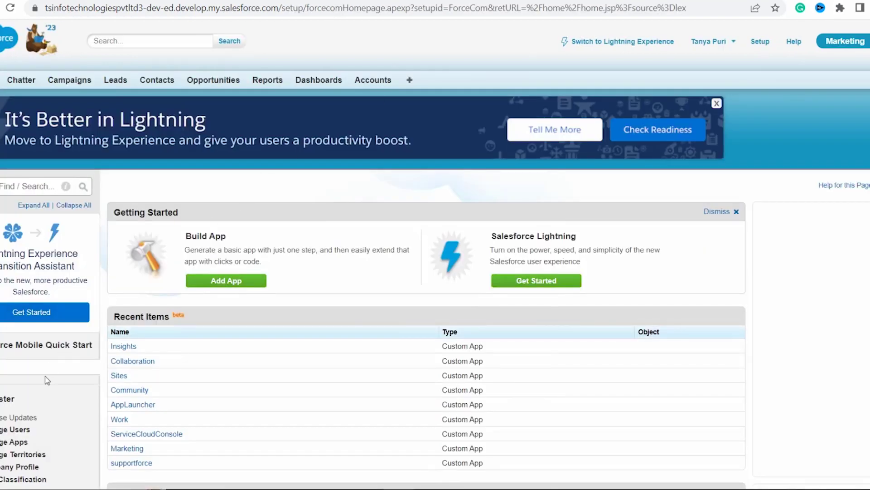
scroll(47, 385, down, 1)
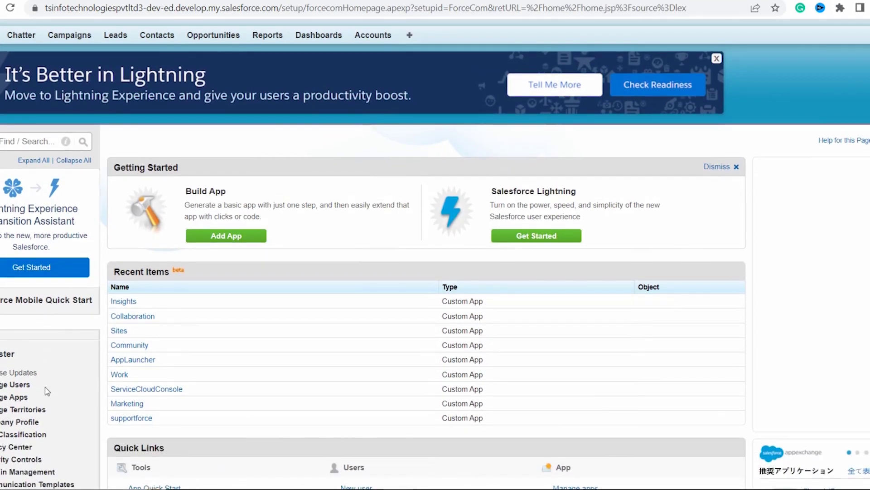
scroll(45, 389, down, 2)
scroll(18, 324, down, 1)
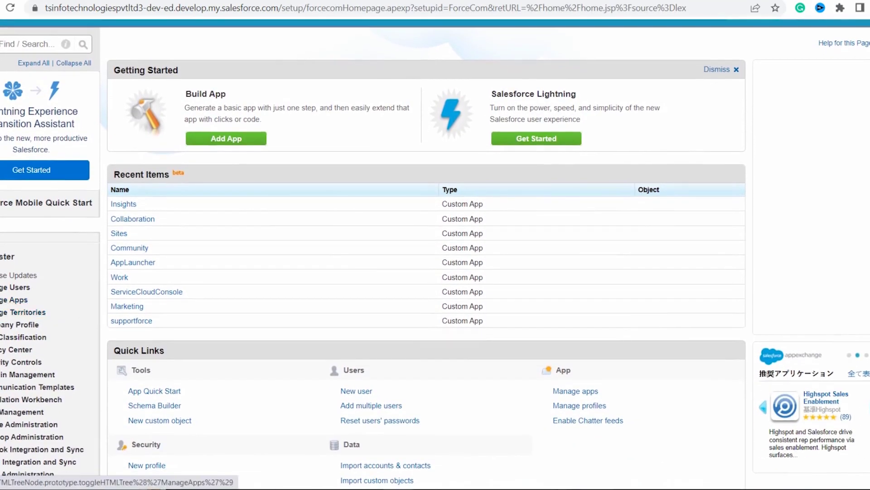
click(15, 287)
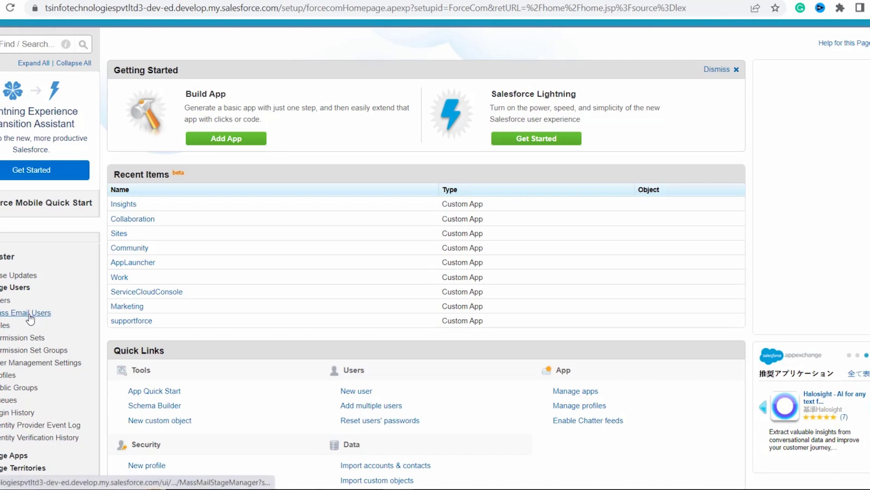
click(6, 379)
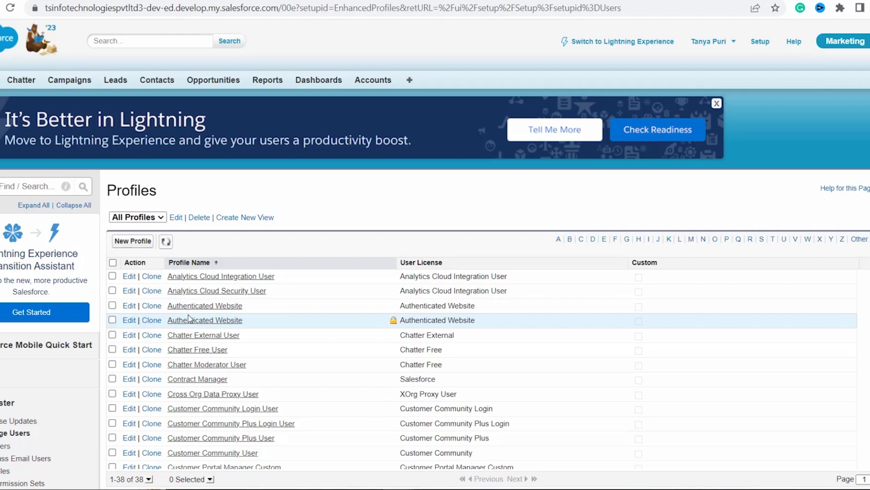
Create a new 'Sales Manager' profile based on Contract Manager and save it
click(132, 248)
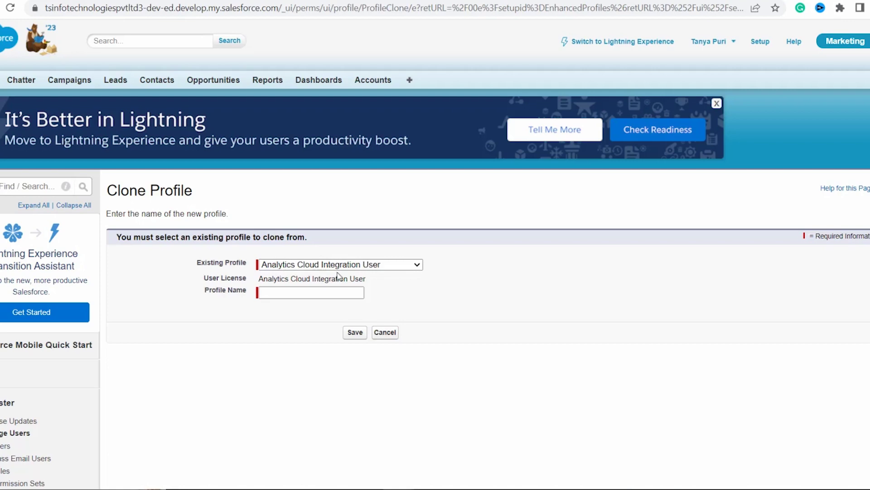
click(416, 265)
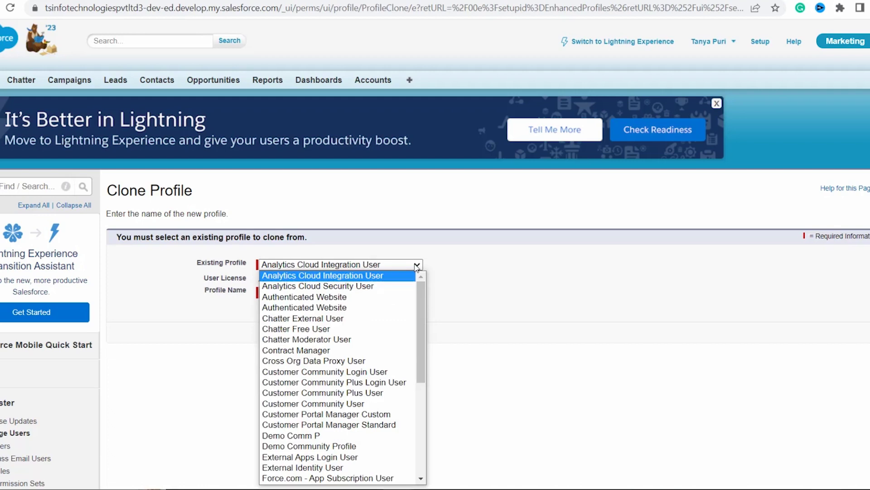
click(375, 350)
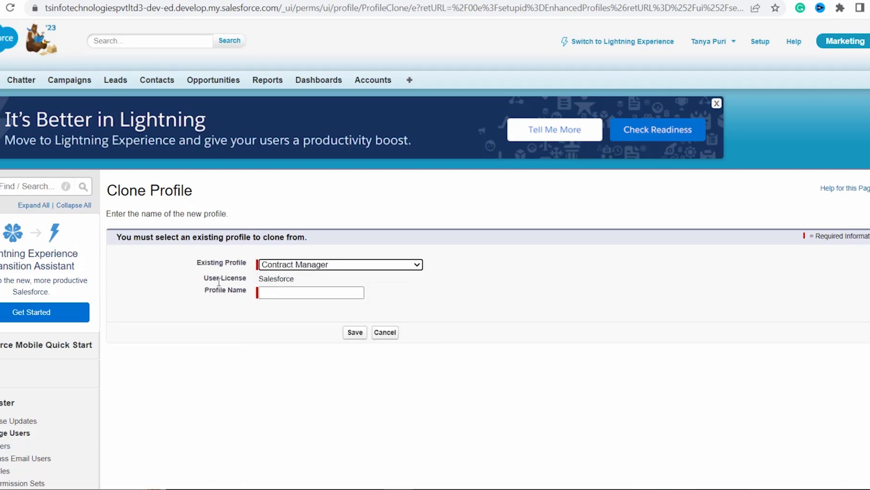
click(279, 293)
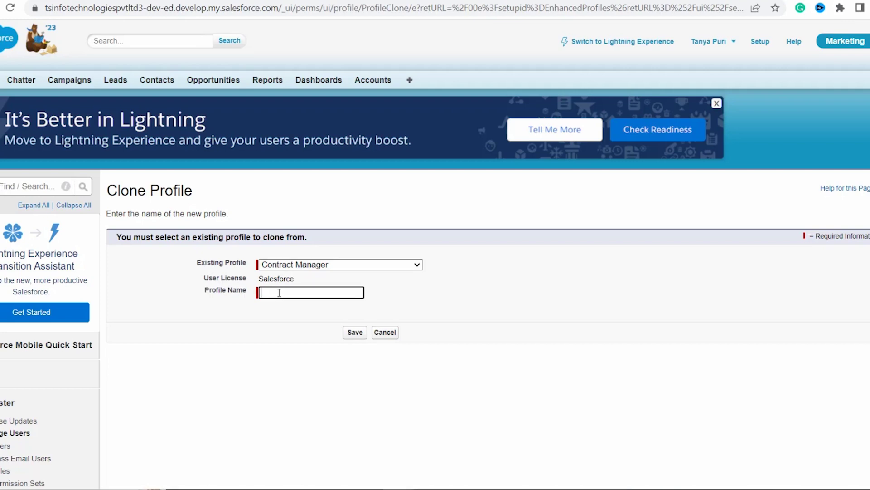
text(Sales Manager)
click(357, 339)
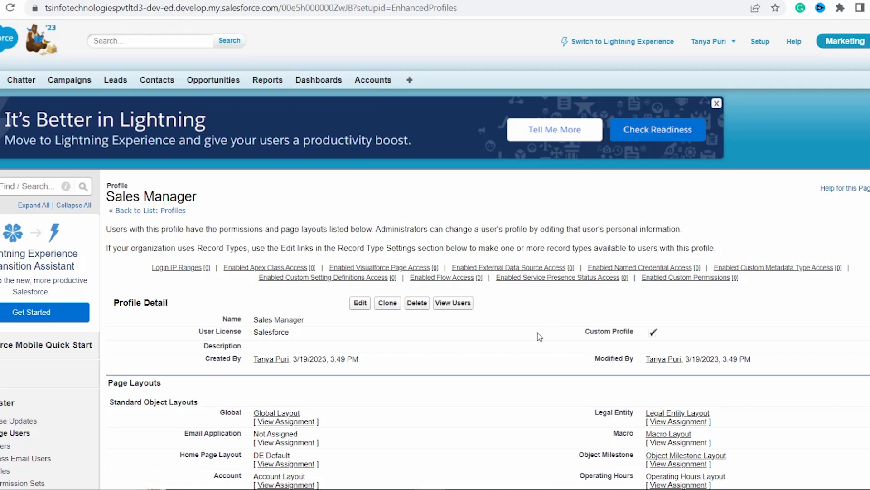
Edit the Sales Manager profile, scroll through its settings, and save it
scroll(527, 346, down, 1)
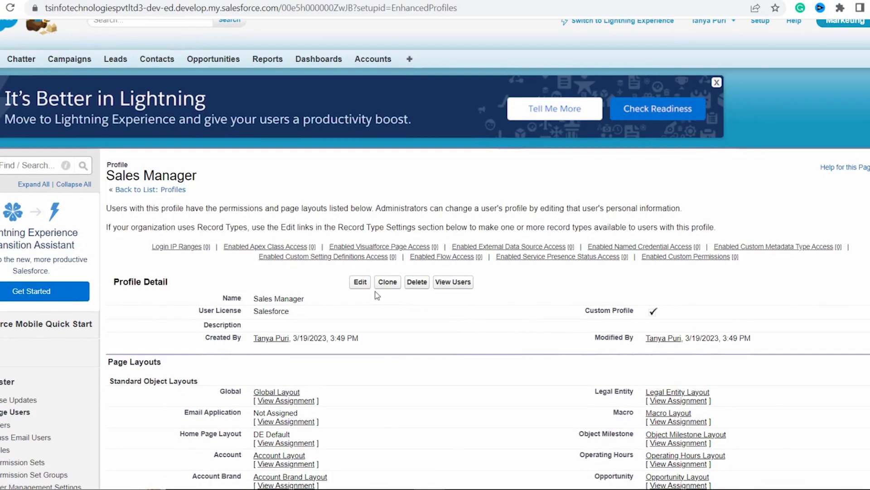
click(361, 282)
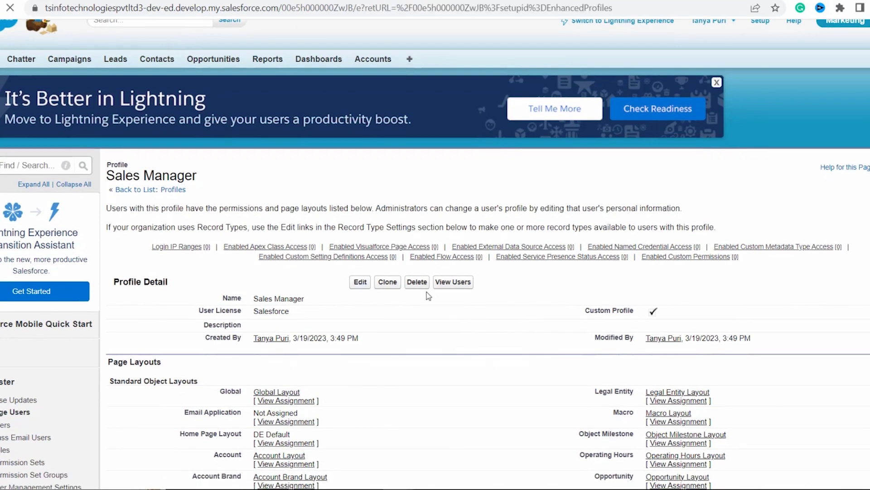
scroll(429, 297, down, 1)
scroll(428, 296, down, 2)
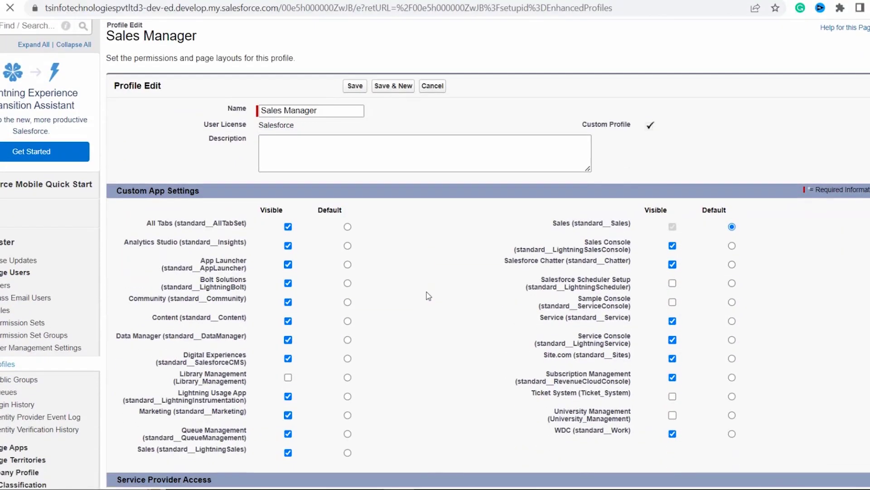
scroll(426, 291, down, 5)
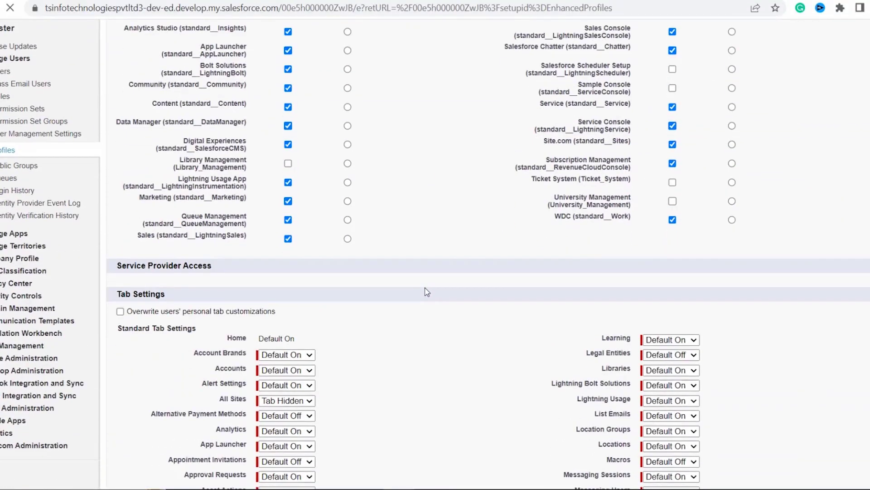
scroll(426, 292, down, 20)
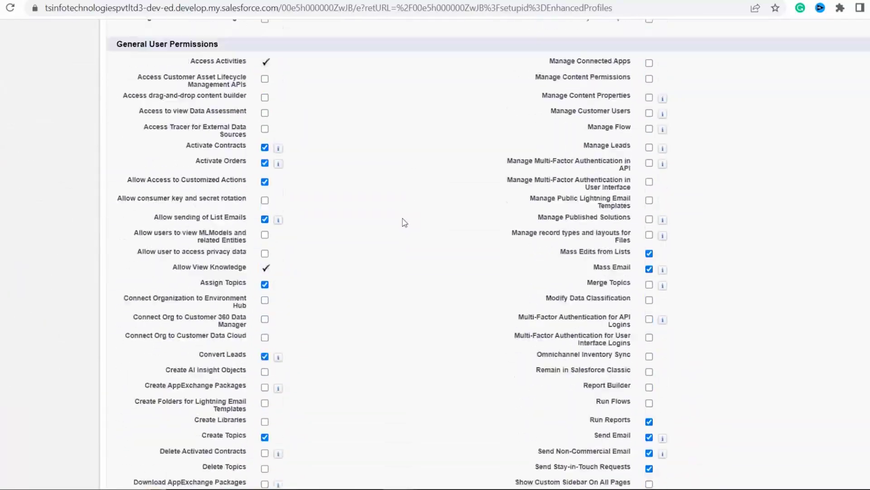
scroll(405, 223, down, 20)
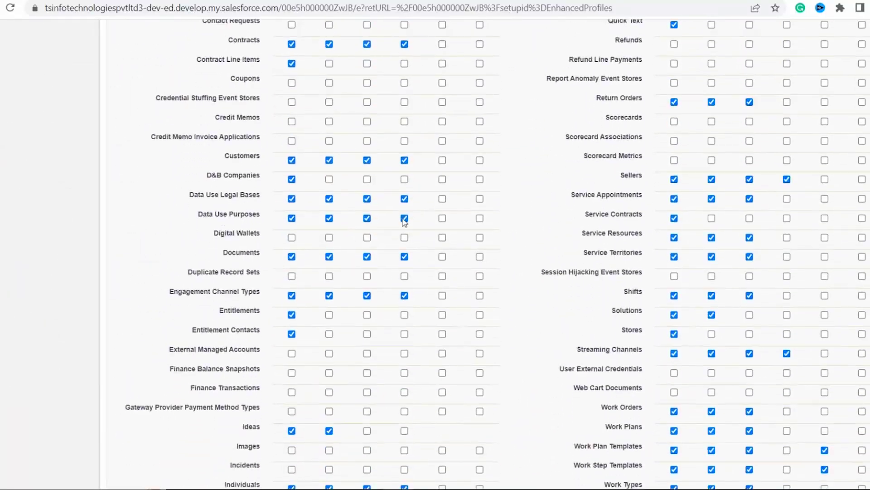
scroll(404, 222, down, 1)
click(354, 429)
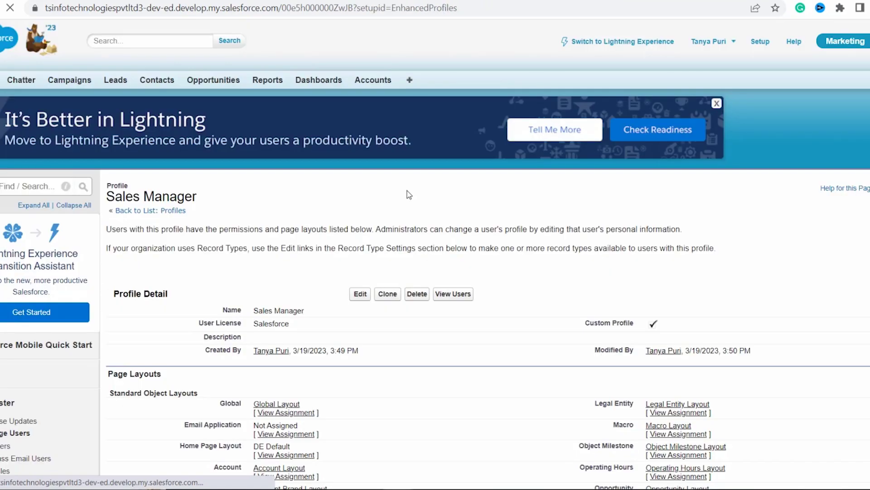